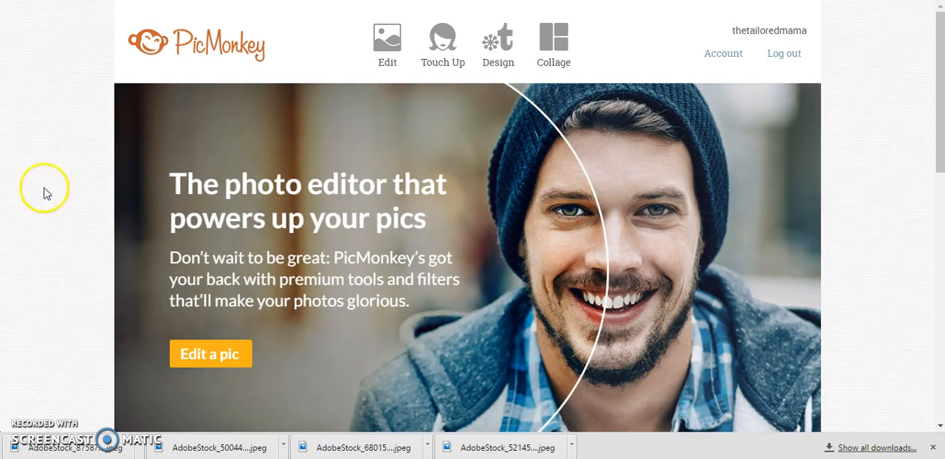
Open the downloaded AdobeStock_87587 JPEG photo in the PicMonkey photo editor
left_click(390, 47)
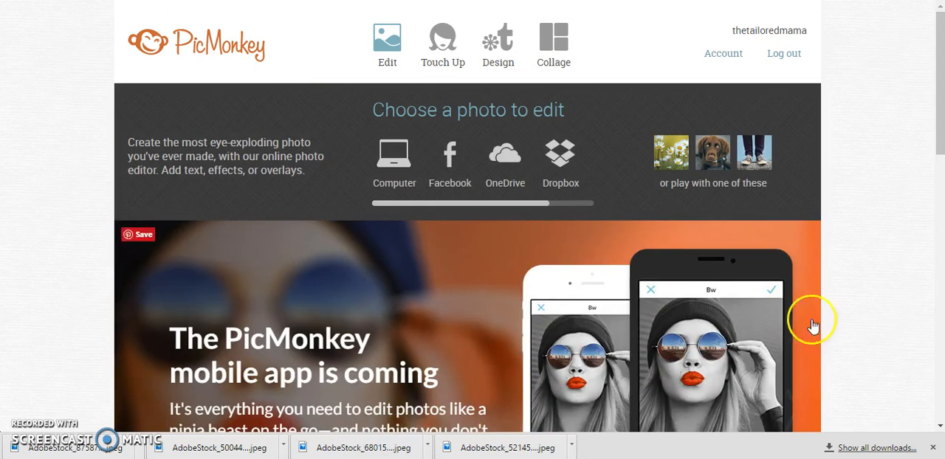
left_click(443, 42)
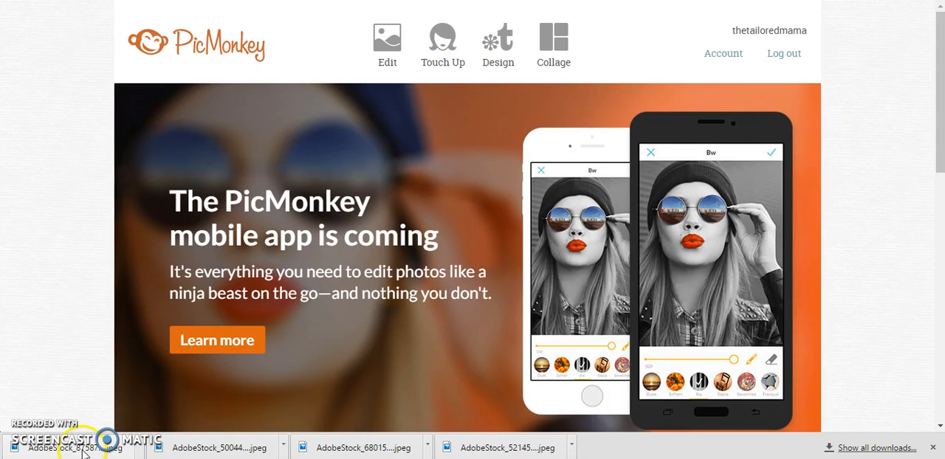
left_click_drag(85, 453, 101, 264)
left_click_drag(118, 211, 172, 217)
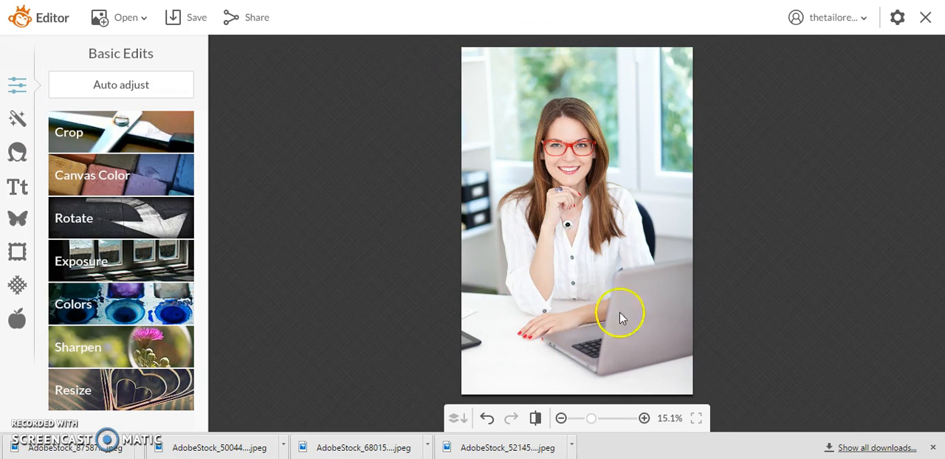
Look through the available photo effects from Tried and True to Advanced, as well as the Touch Up tools
left_click(17, 124)
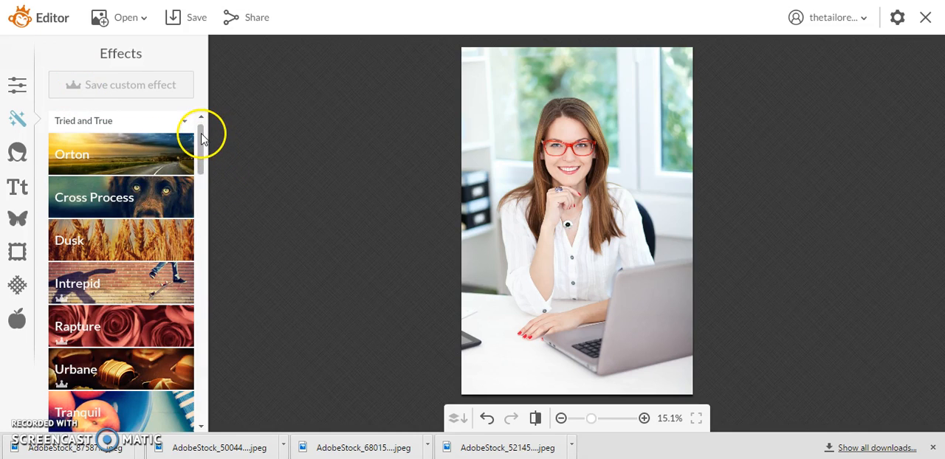
left_click_drag(201, 136, 206, 112)
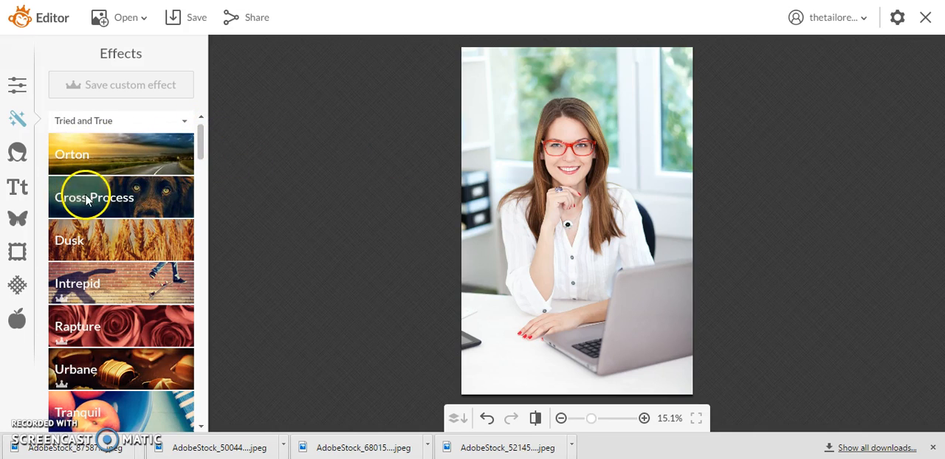
left_click_drag(203, 157, 203, 163)
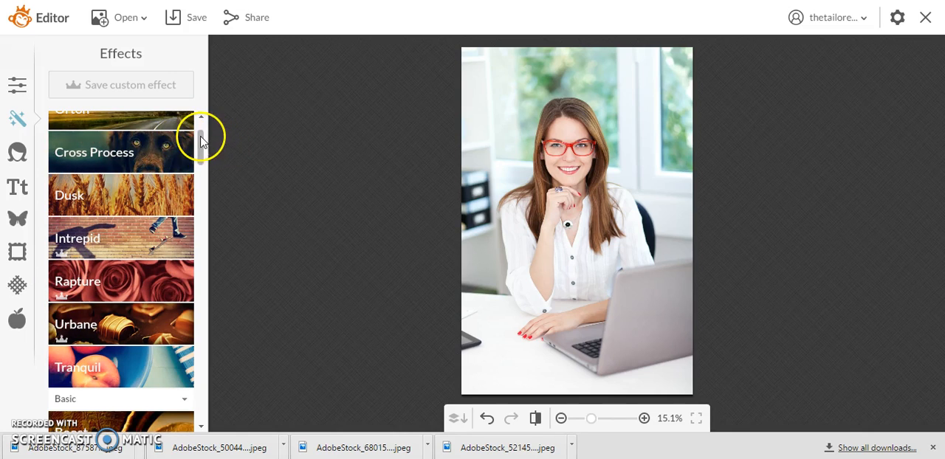
mouse_move(201, 145)
left_mouse_down()
mouse_move(203, 218)
mouse_move(184, 314)
mouse_move(195, 407)
left_mouse_up()
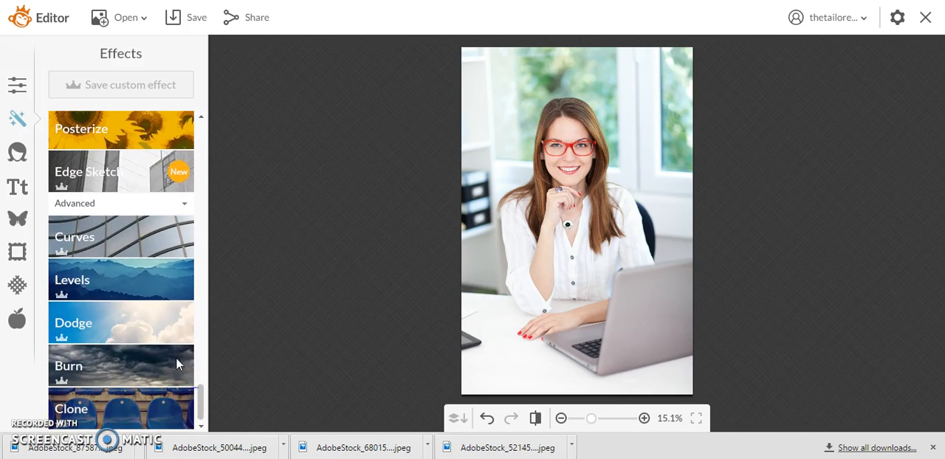
left_click(9, 153)
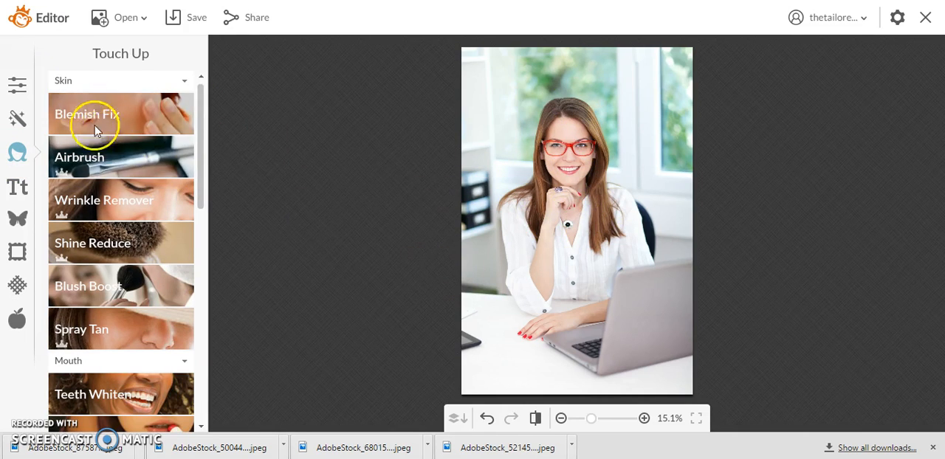
left_click_drag(199, 148, 180, 99)
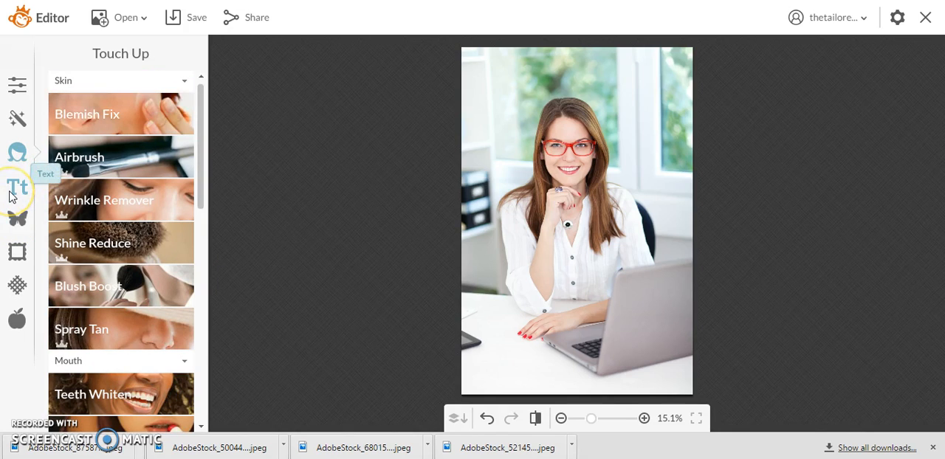
Browse the overlay categories, including the Geometric and Banners collections
left_click(20, 216)
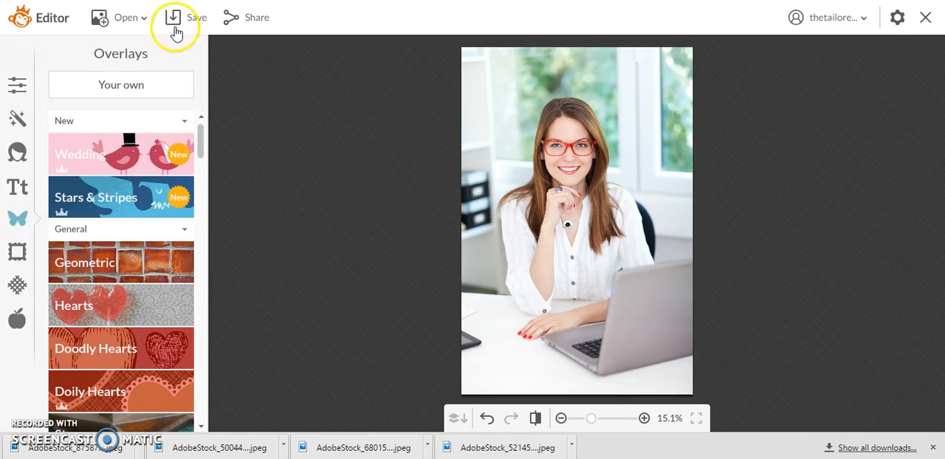
left_click_drag(201, 144, 200, 182)
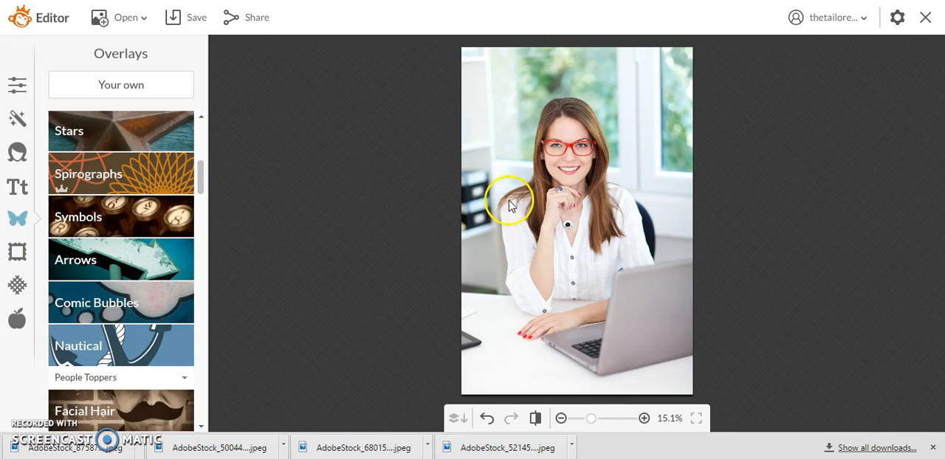
left_click_drag(204, 177, 198, 130)
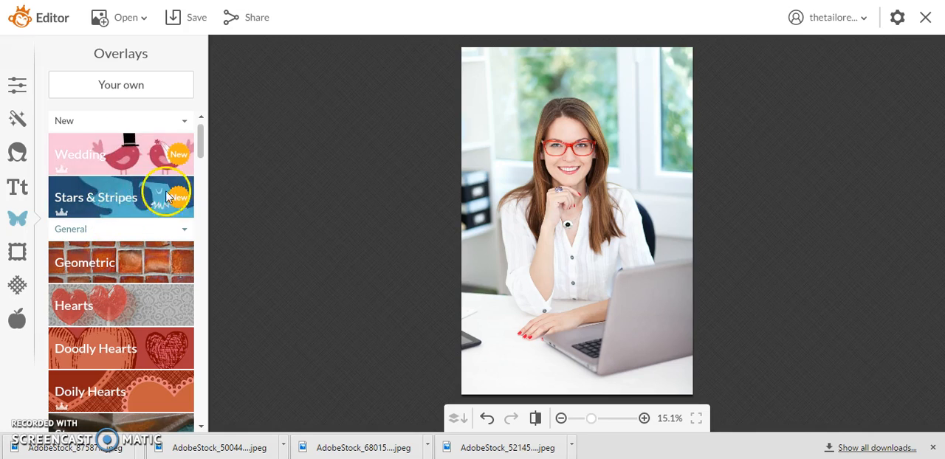
mouse_move(201, 148)
left_mouse_down()
mouse_move(200, 187)
mouse_move(200, 136)
left_mouse_up()
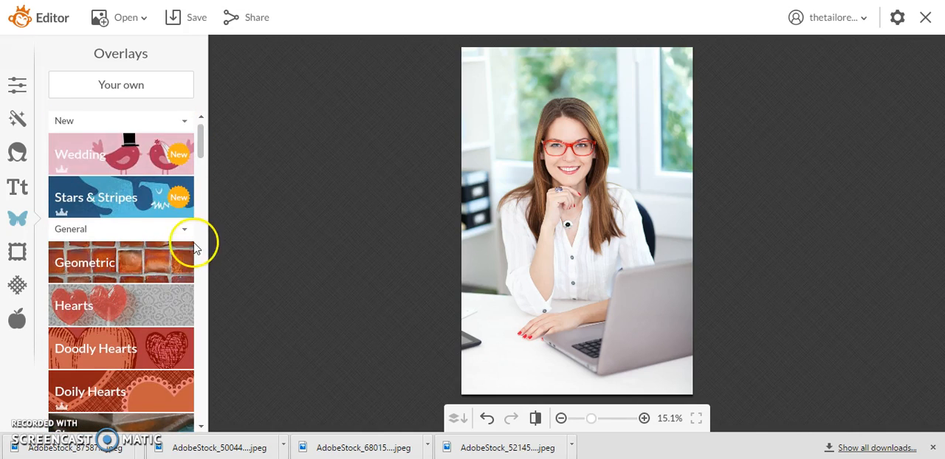
left_click(130, 260)
left_click_drag(196, 145, 199, 279)
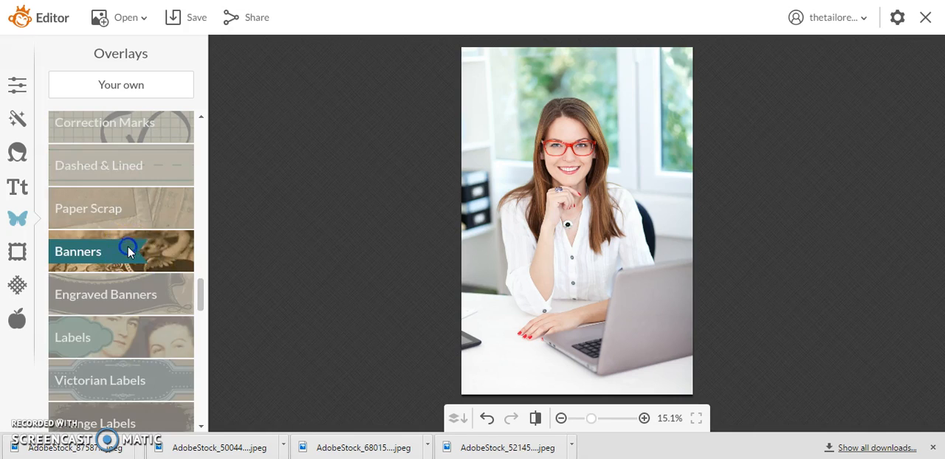
left_click(128, 249)
left_click_drag(200, 289, 207, 150)
left_click(162, 201)
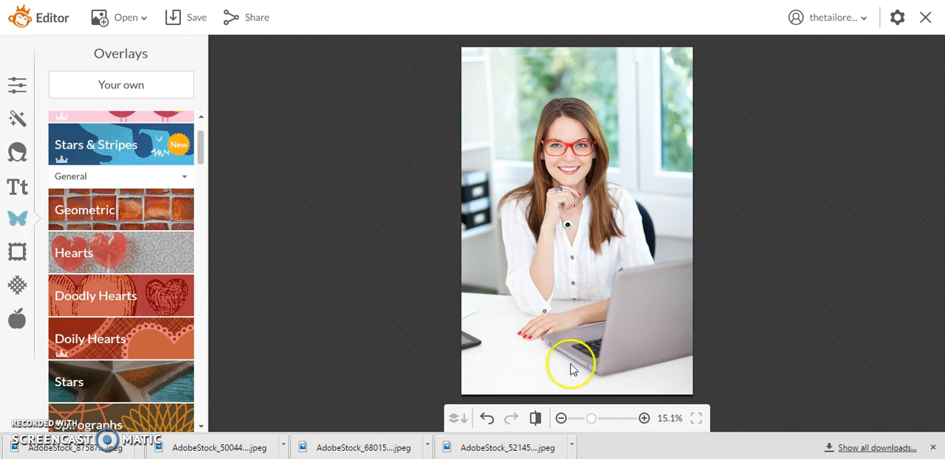
Add a geometric rectangle overlay and stretch it into a tall band across the photo's full width, over the desk and laptop
left_click(143, 209)
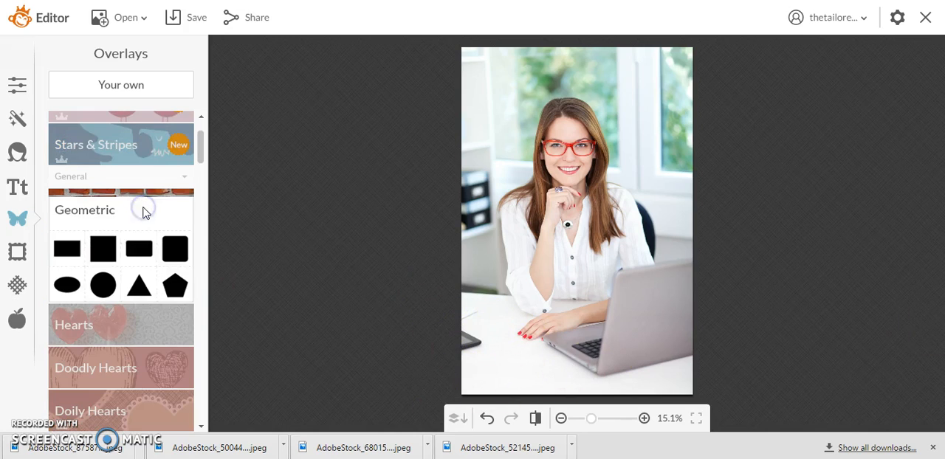
left_click(76, 250)
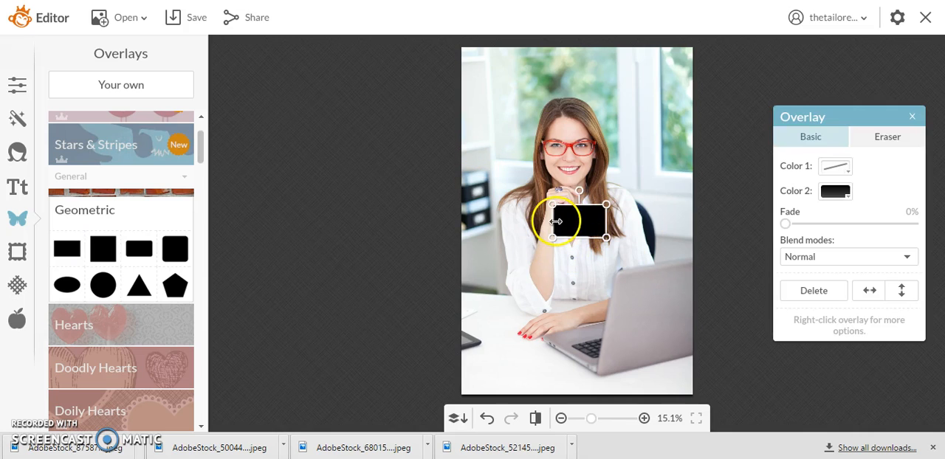
left_click_drag(555, 222, 361, 222)
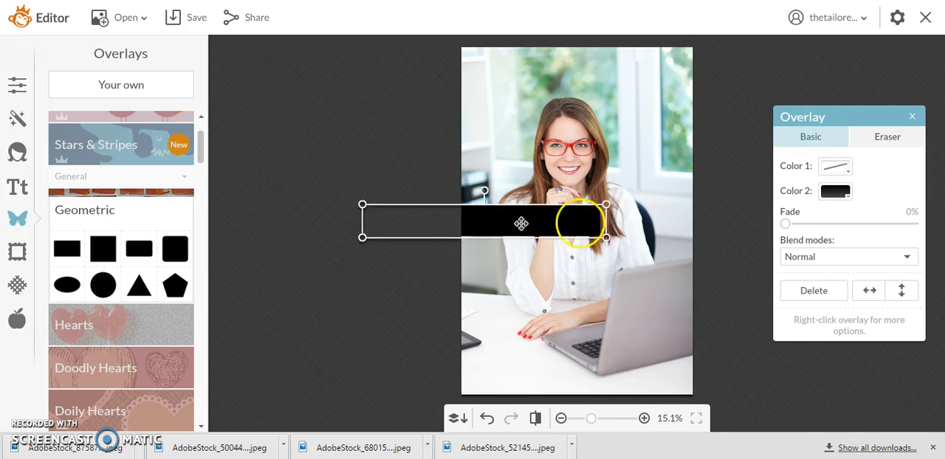
left_click_drag(603, 220, 744, 219)
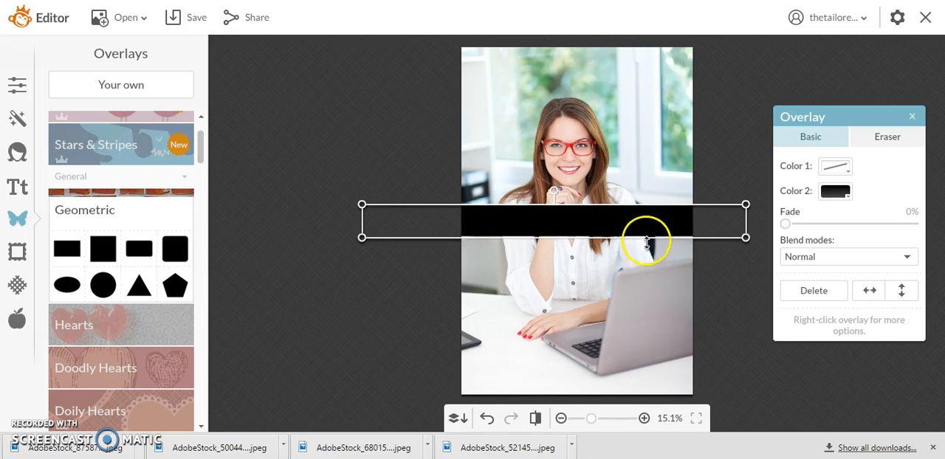
left_click_drag(640, 244, 629, 366)
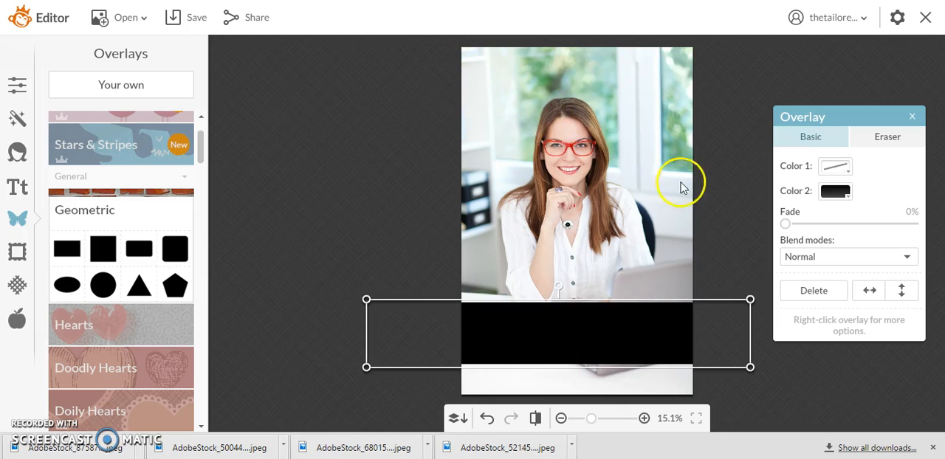
left_click_drag(547, 320, 548, 322)
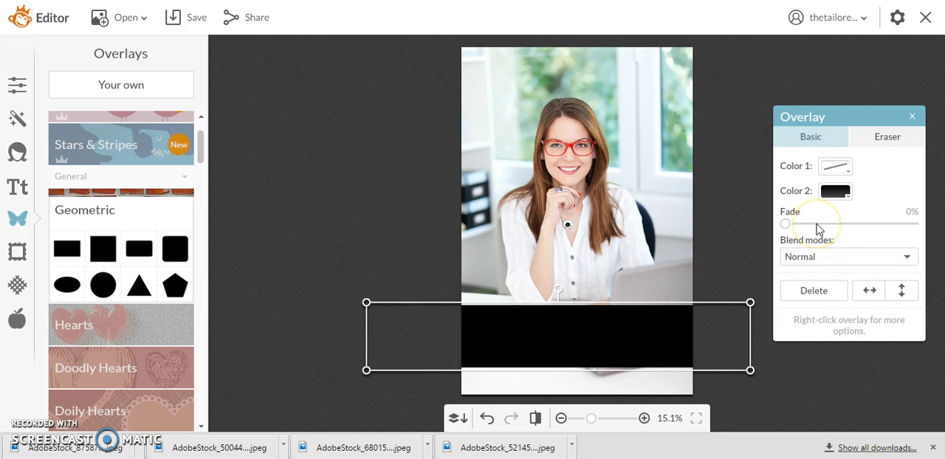
Color the rectangle overlay white (ffffff) and set its fade to 23%
left_click(828, 193)
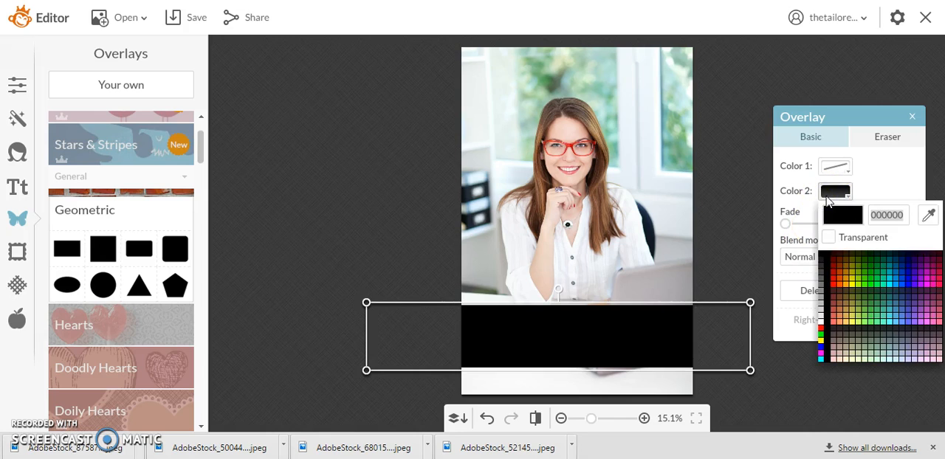
left_click(821, 318)
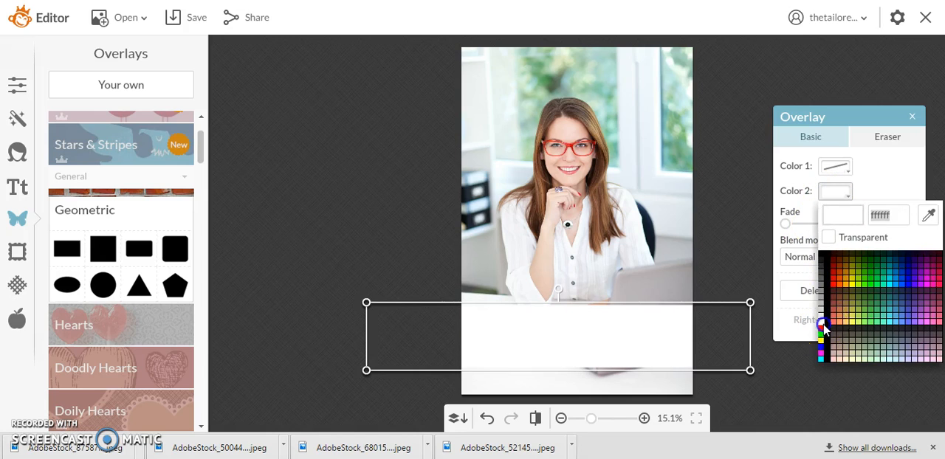
left_click_drag(785, 223, 814, 224)
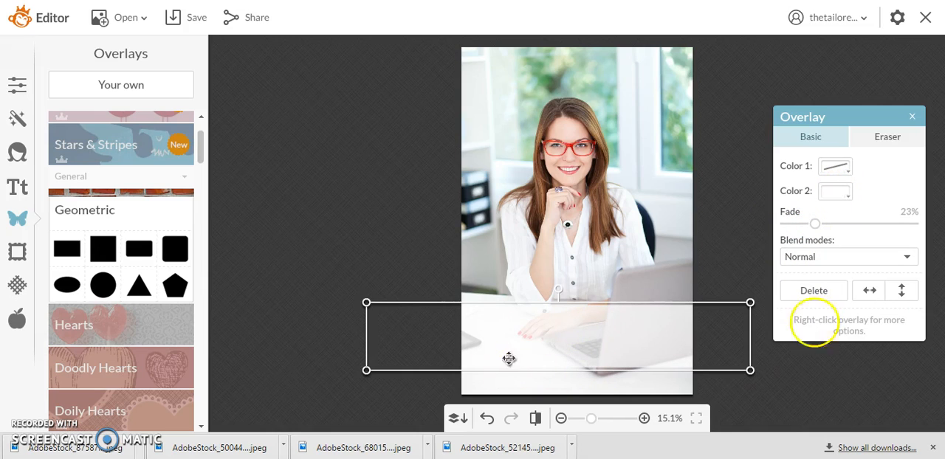
Change the rectangle overlay's color to light gray (d0d0d0) and close its settings
left_click(832, 190)
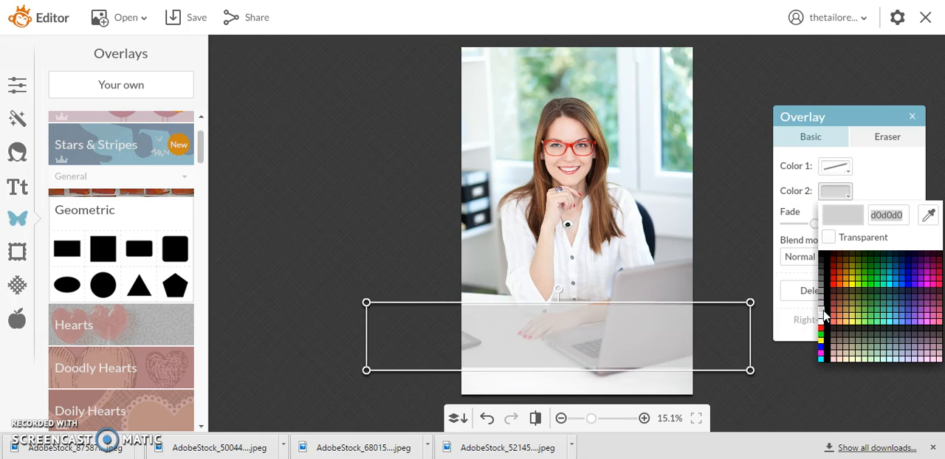
left_click(825, 316)
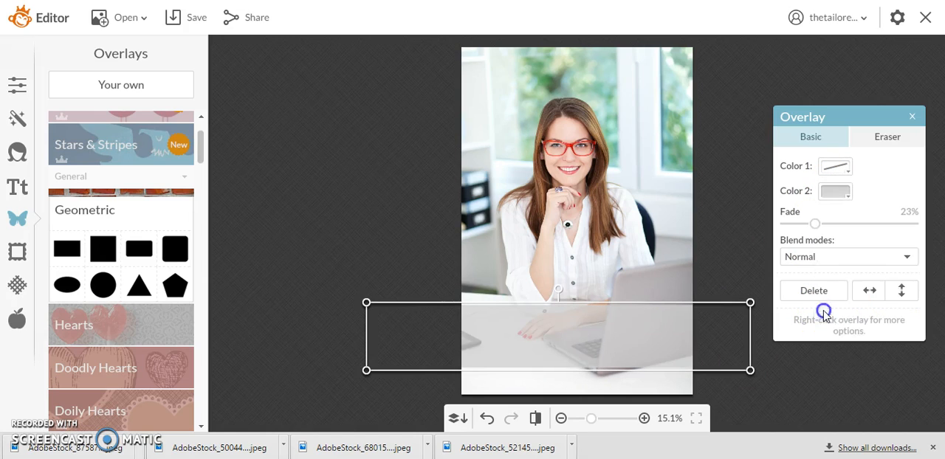
left_click(581, 257)
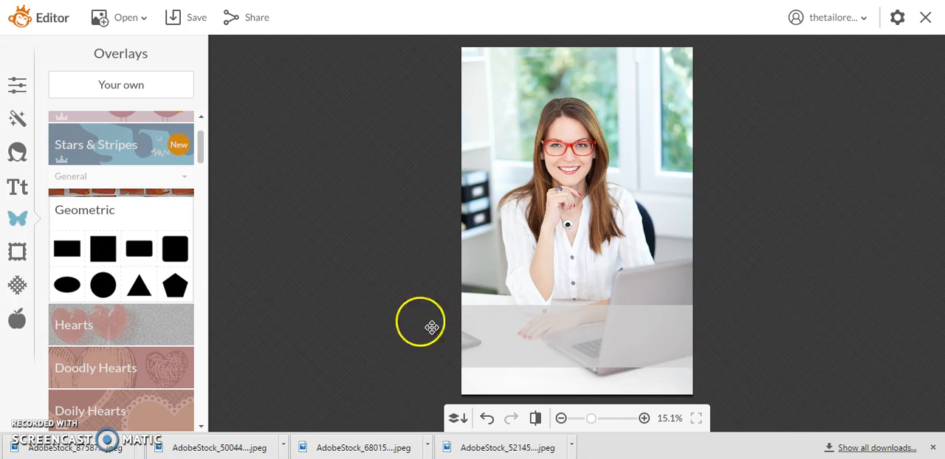
left_click(493, 333)
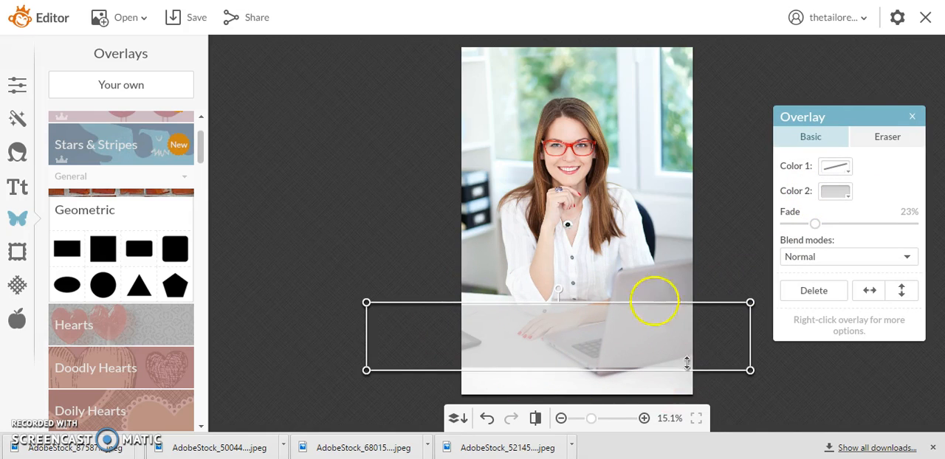
left_click(912, 117)
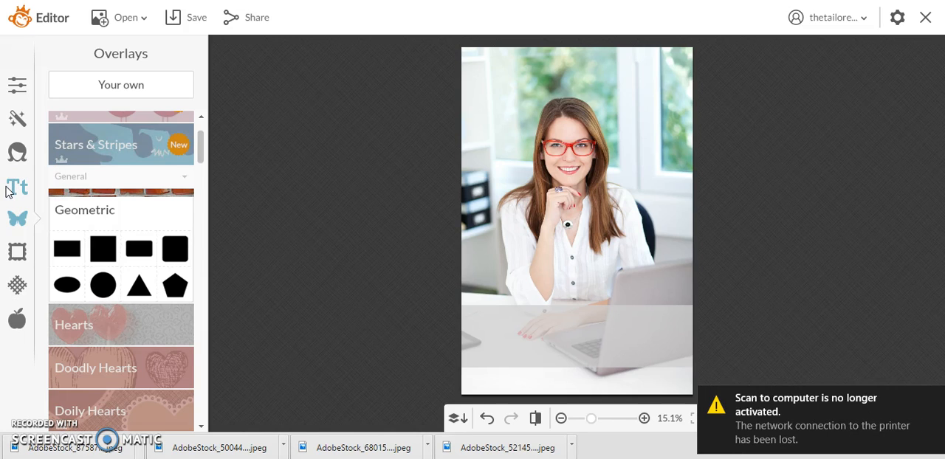
Browse the built-in and personal fonts, and add a text box to the photo in the personal font Luna
left_click(8, 190)
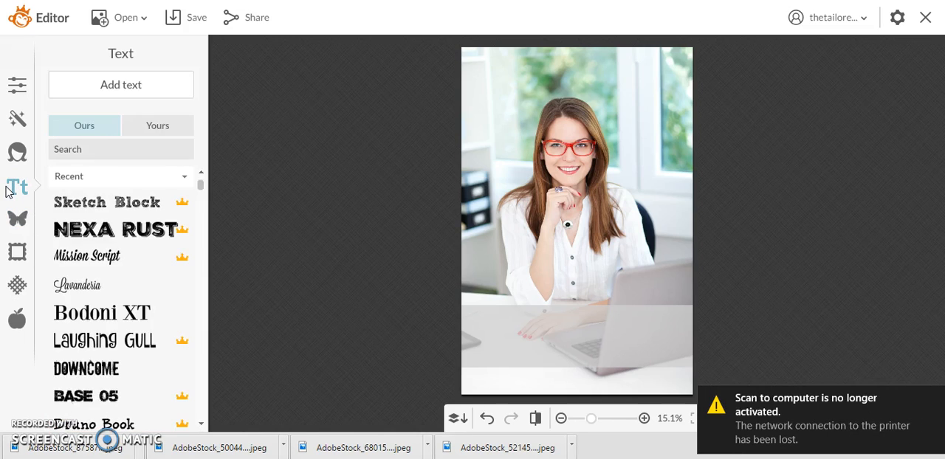
left_click(200, 184)
mouse_move(199, 184)
left_mouse_down()
mouse_move(199, 329)
mouse_move(189, 356)
mouse_move(192, 158)
left_mouse_up()
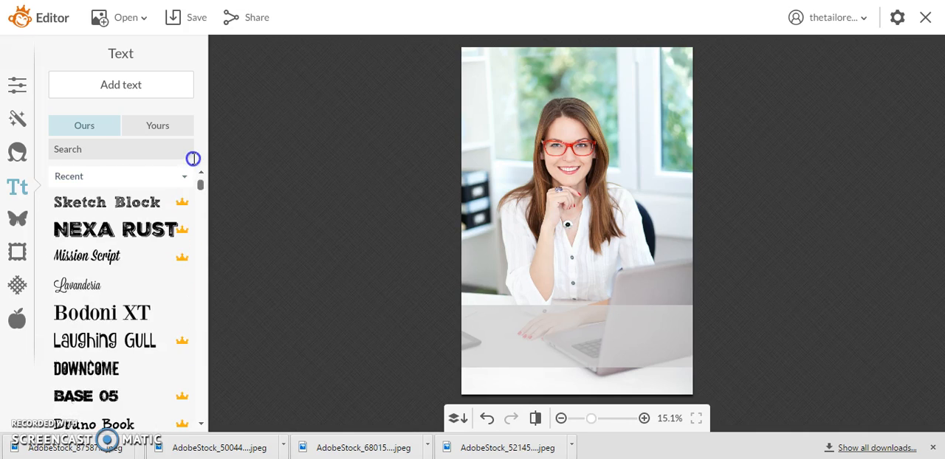
left_click(167, 131)
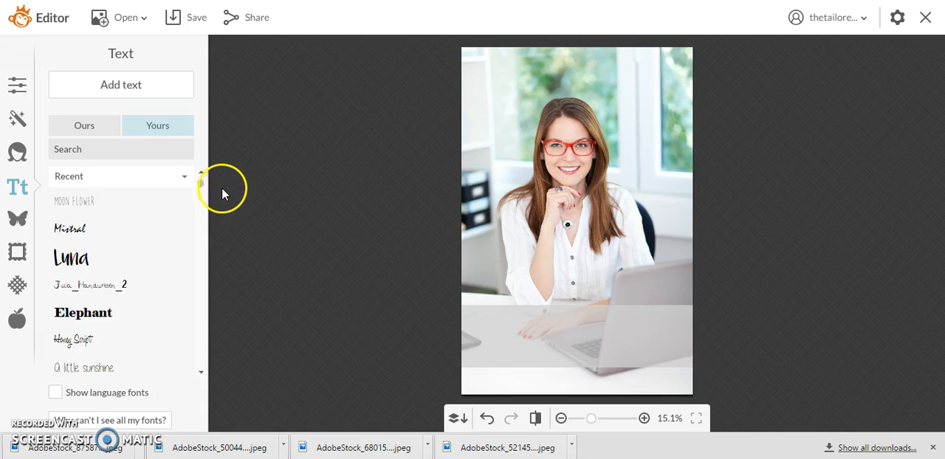
left_click(200, 185)
mouse_move(200, 185)
left_mouse_down()
mouse_move(202, 234)
mouse_move(201, 170)
left_mouse_up()
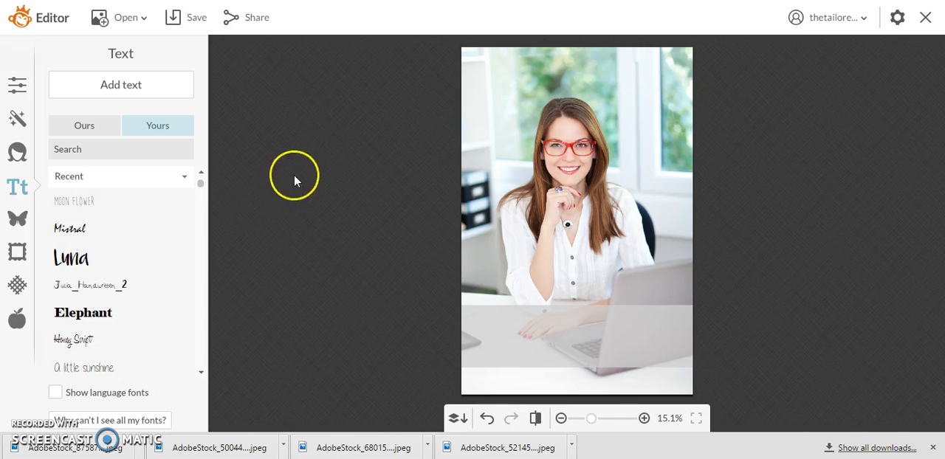
left_click(92, 260)
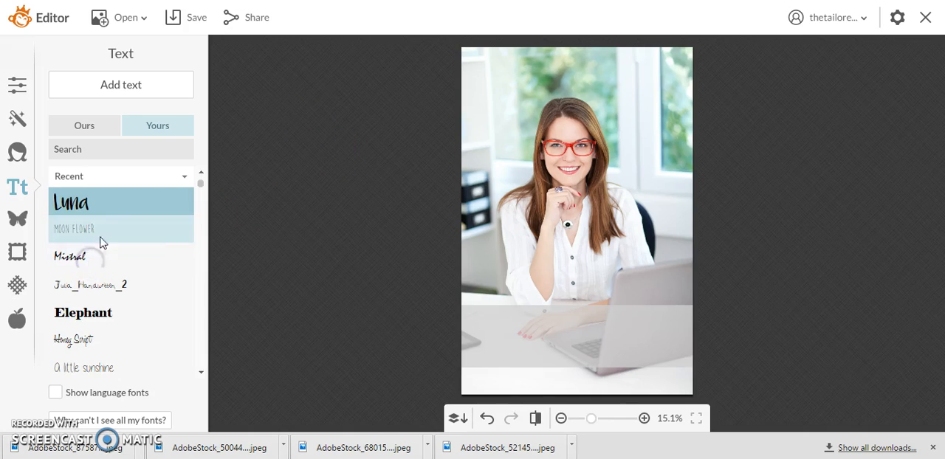
left_click(123, 91)
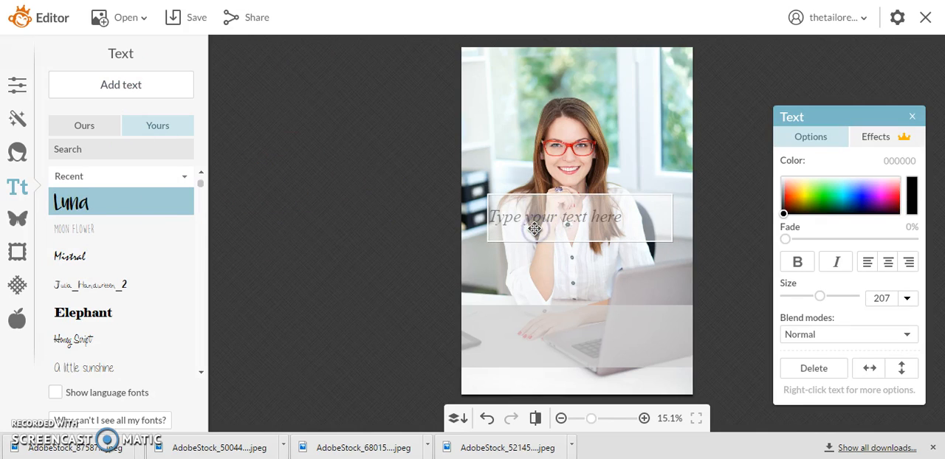
type("Handwritten")
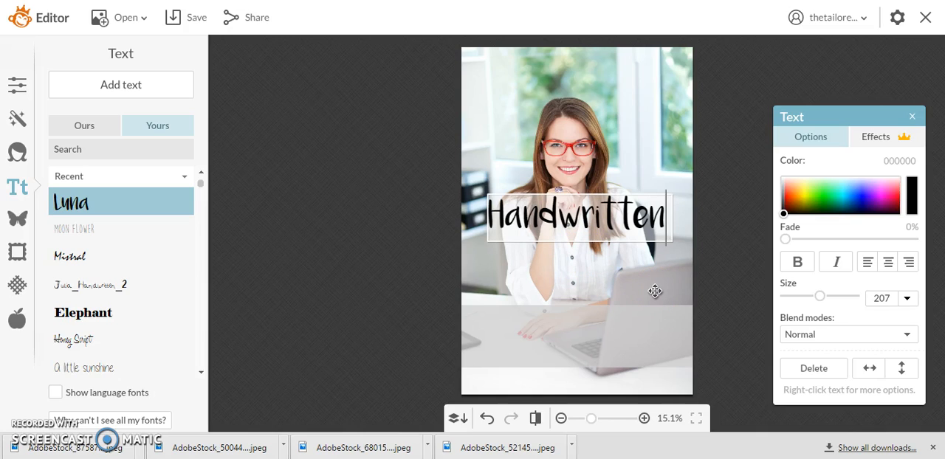
key("ctrl+a")
key("BackSpace")
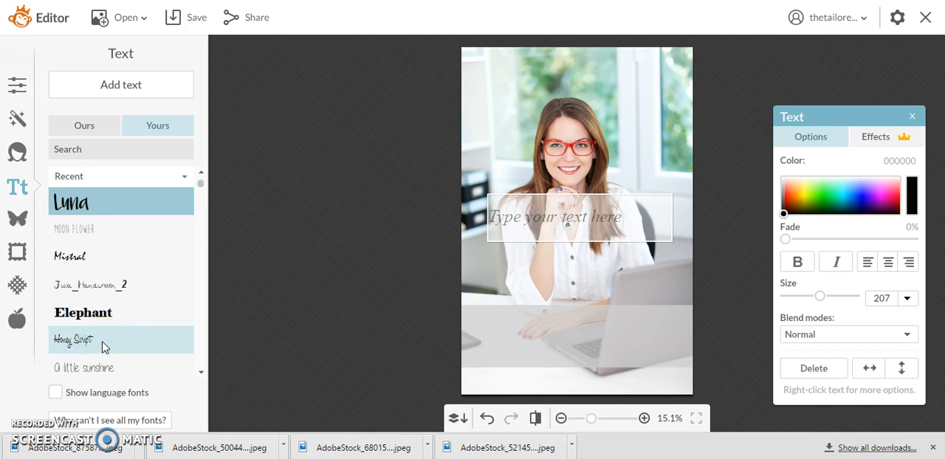
Switch to the built-in fonts and set the empty text box's font to Bodoni XT
left_click(85, 131)
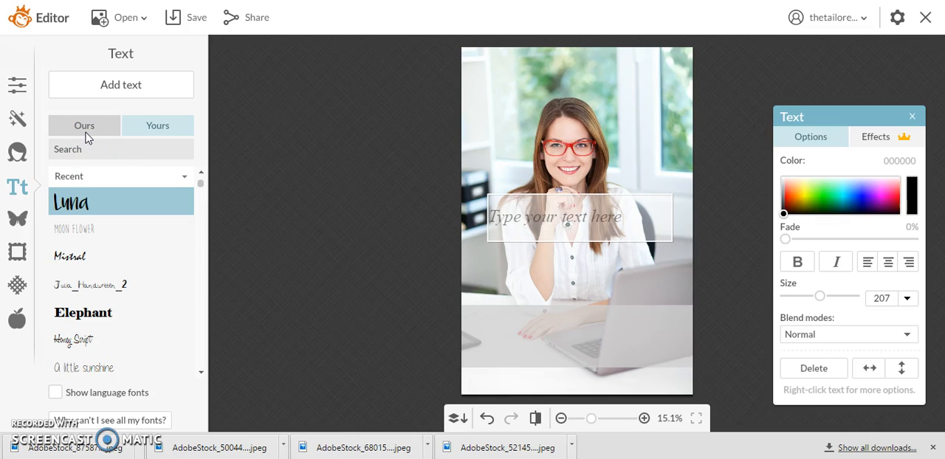
left_click(86, 133)
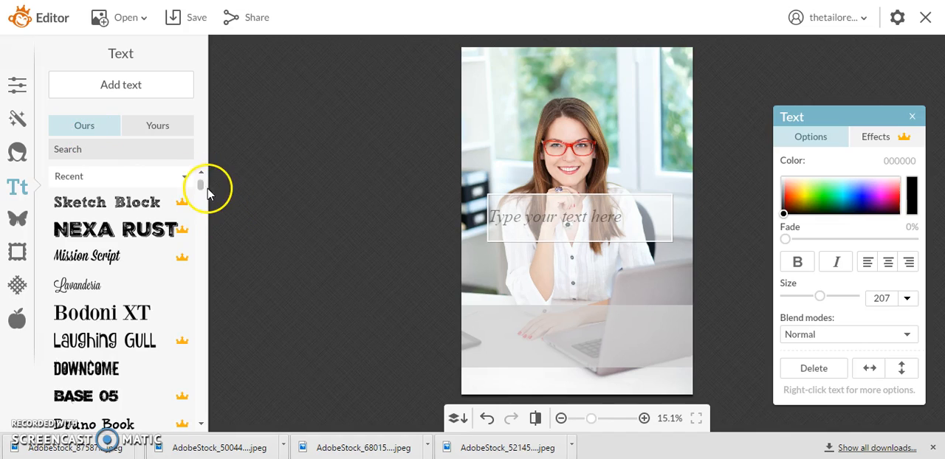
left_click_drag(204, 186, 204, 191)
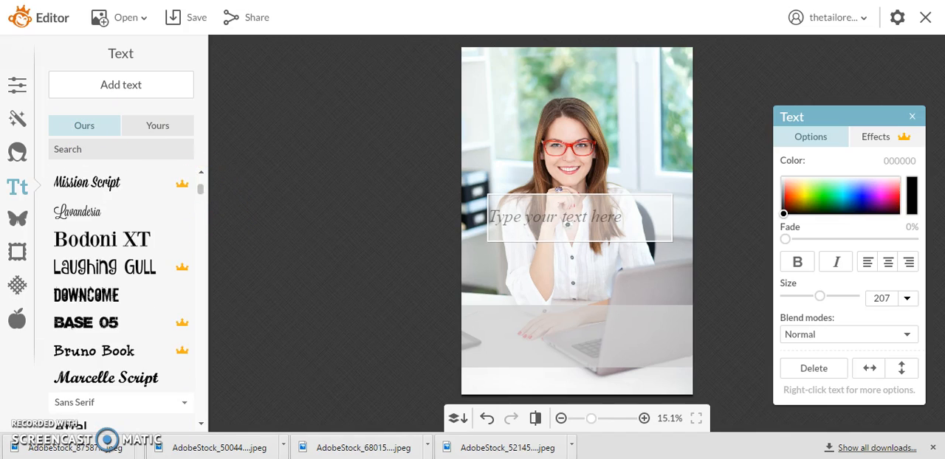
left_click(135, 235)
left_click(136, 234)
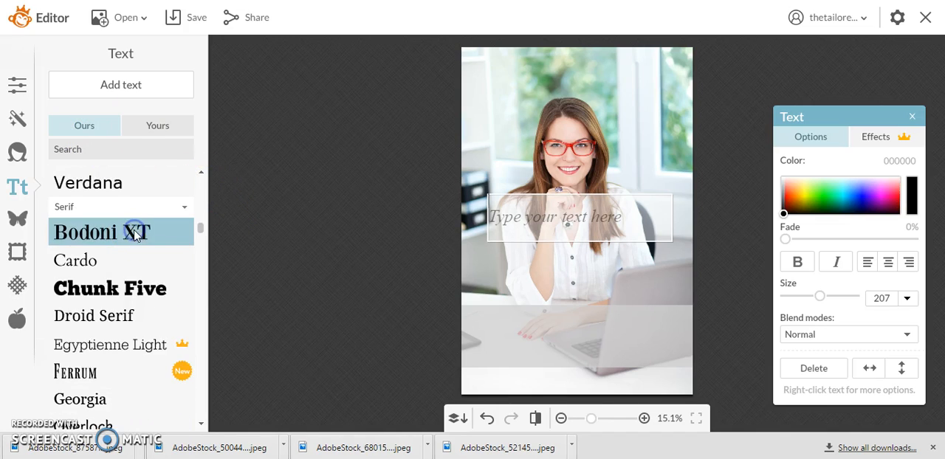
Enter "Beginner PicMonkey Tutorial" in the text box and center-align the text
left_click(522, 197)
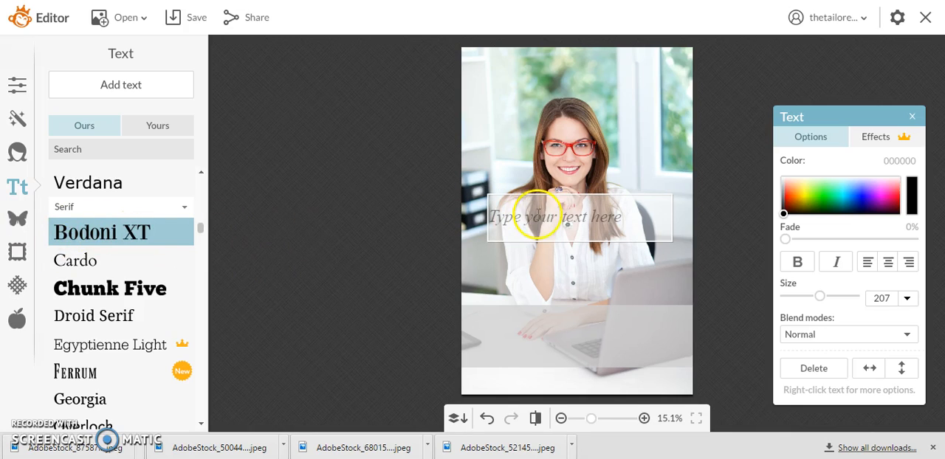
type("Beginner")
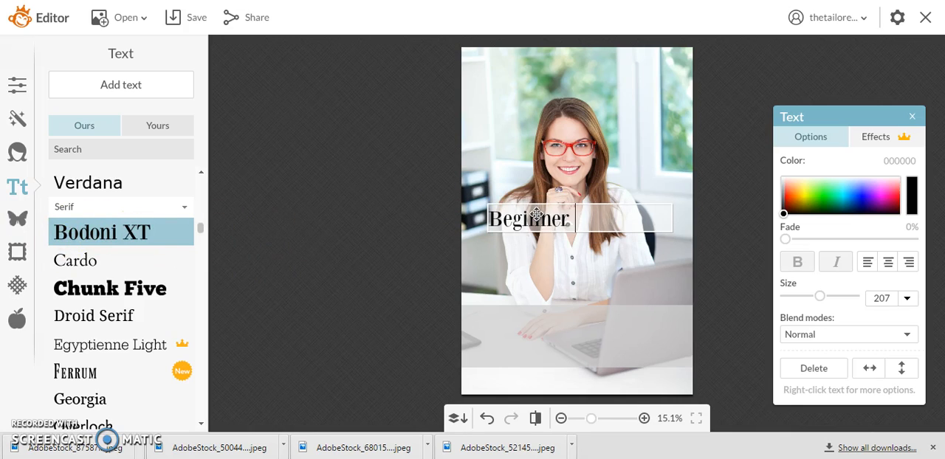
type(" PicMonkey Tutorial")
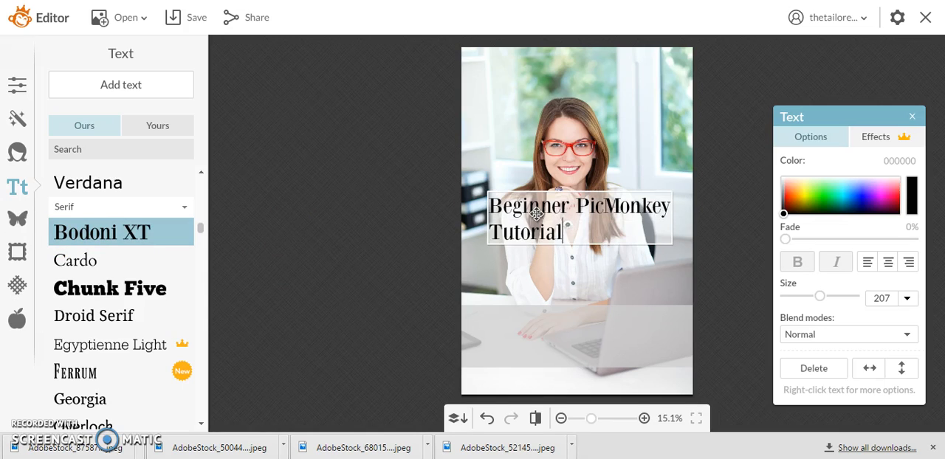
key("ctrl+a")
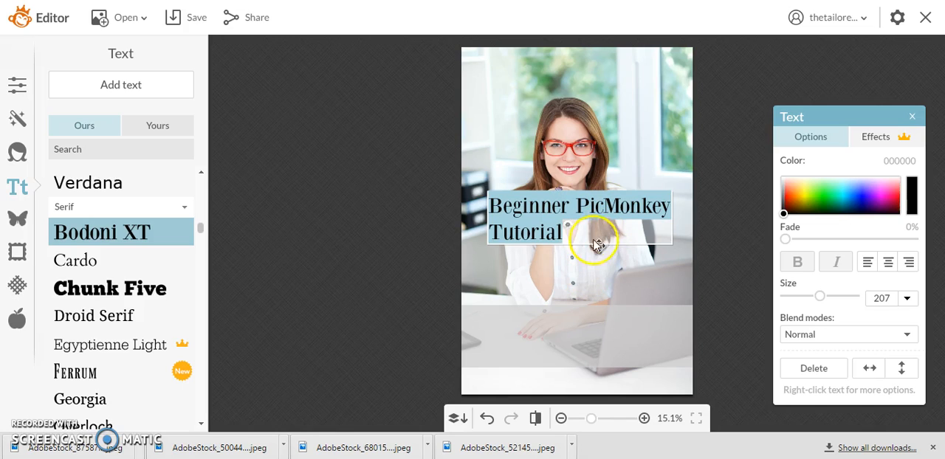
left_click(889, 264)
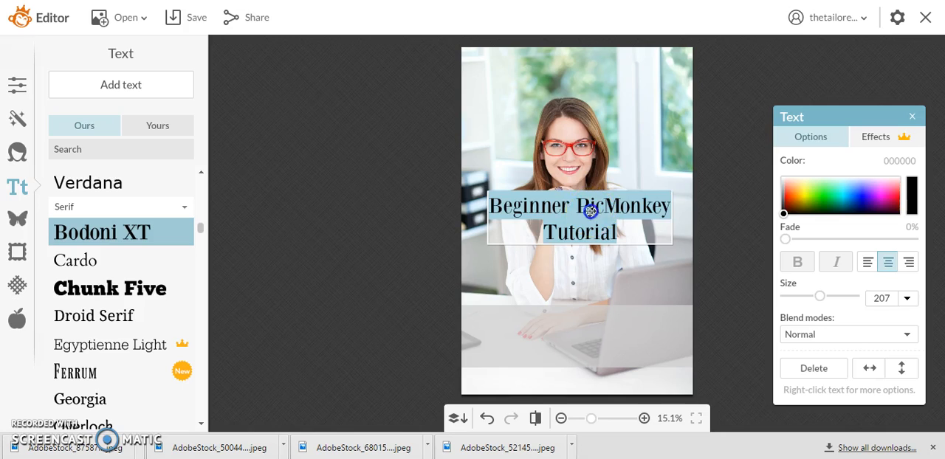
Move the title text down onto the gray band, placing it against the photo's left edge
left_click(588, 210)
left_click(486, 234)
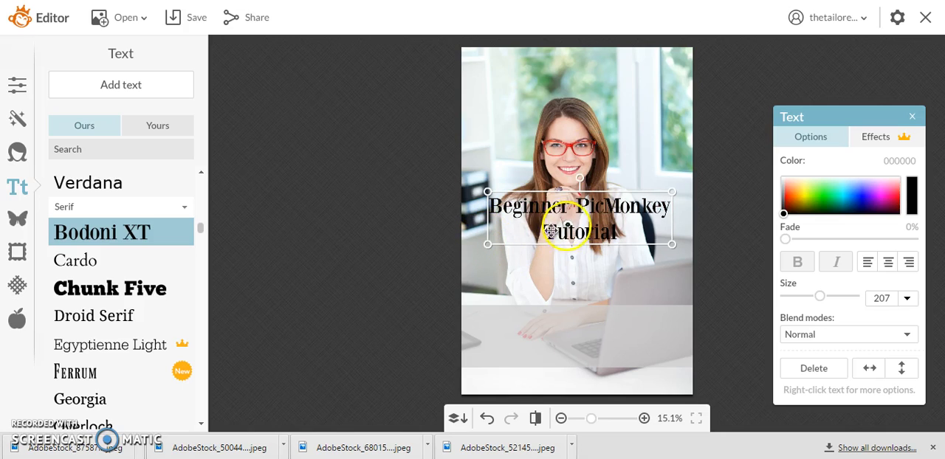
left_click_drag(574, 215, 572, 328)
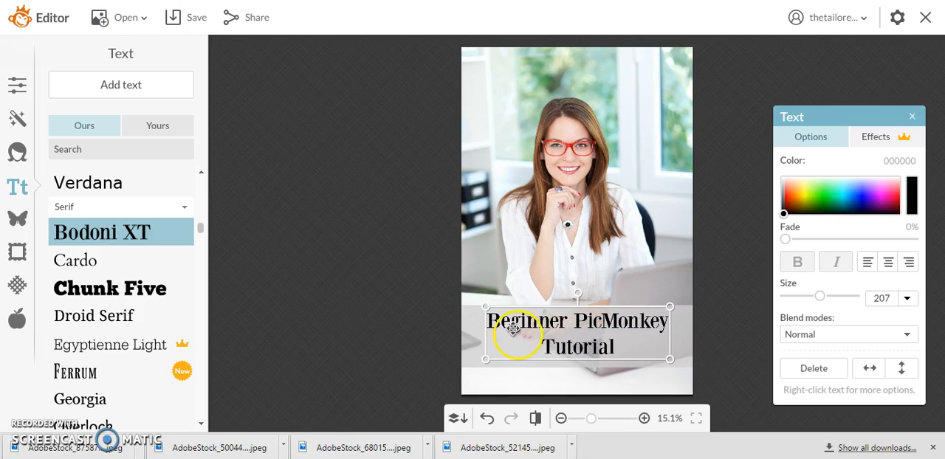
left_click_drag(527, 324, 508, 323)
Enlarge the title text to size 253 so it spans the width of the gray band
double_click(508, 323)
left_click(631, 346)
left_click(670, 356)
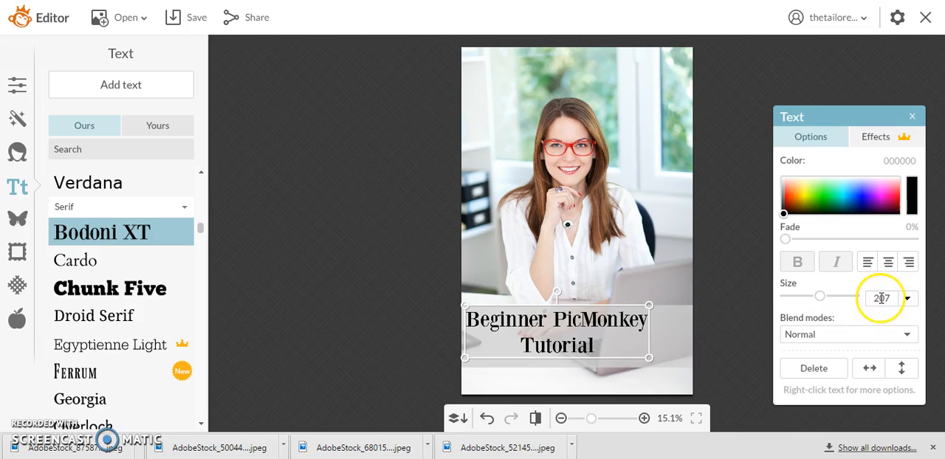
left_click_drag(652, 358, 692, 369)
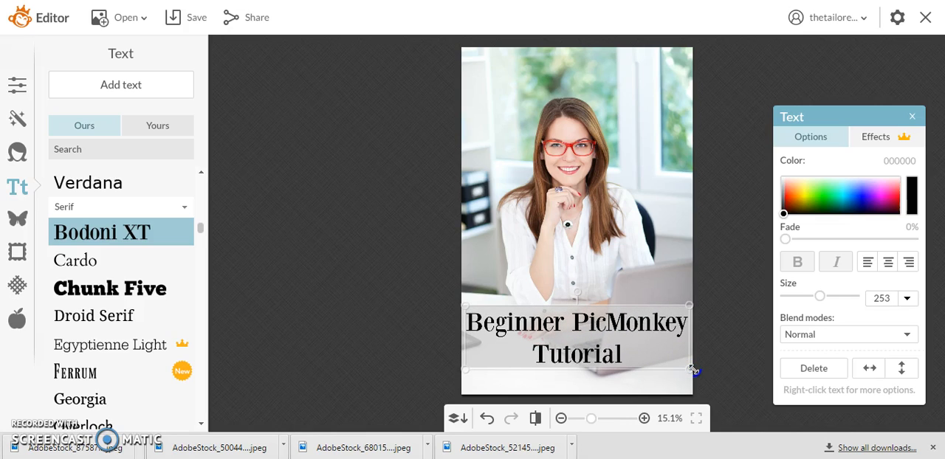
Nudge the title text left and back right on the gray band, and deselect it
left_click(618, 350)
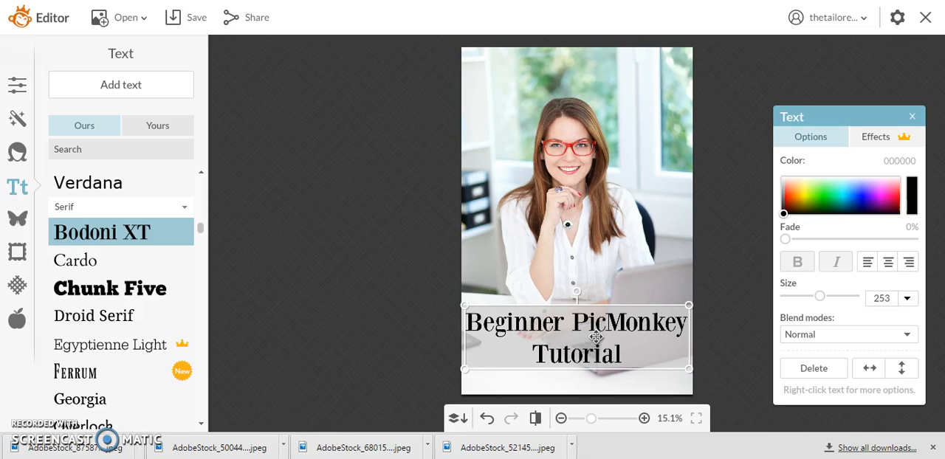
key("Left")
key("Left")
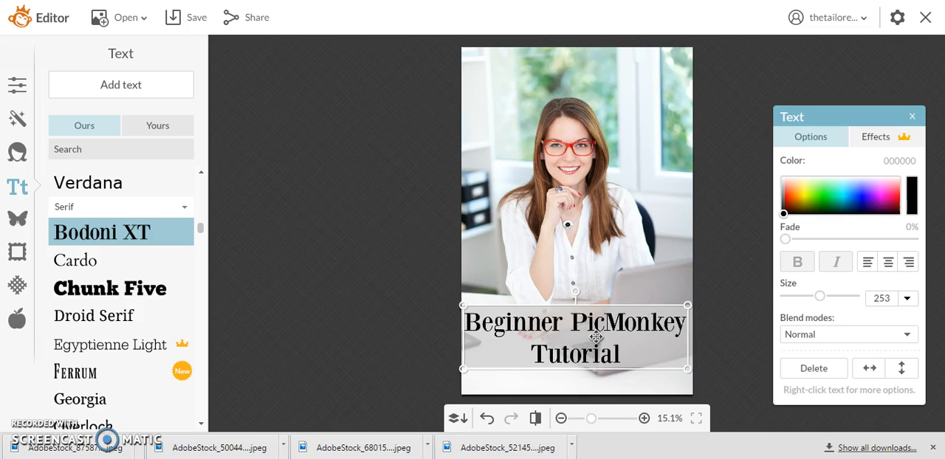
key("Right")
key("Right")
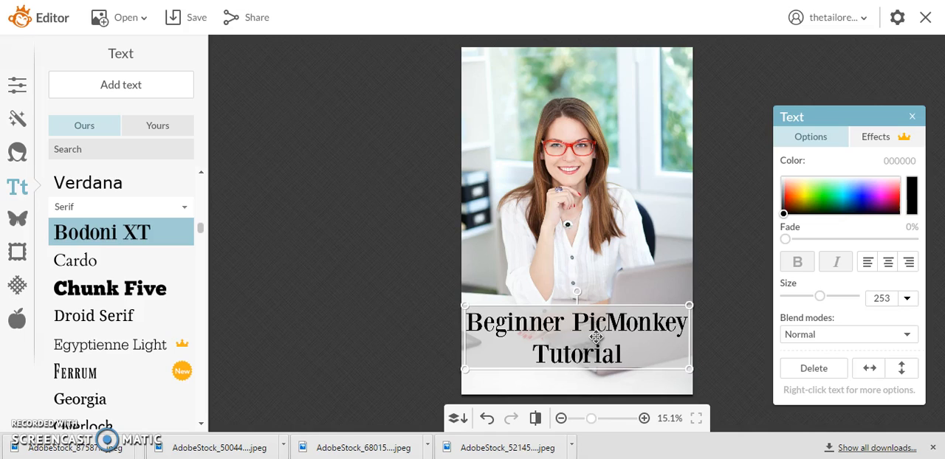
left_click(309, 200)
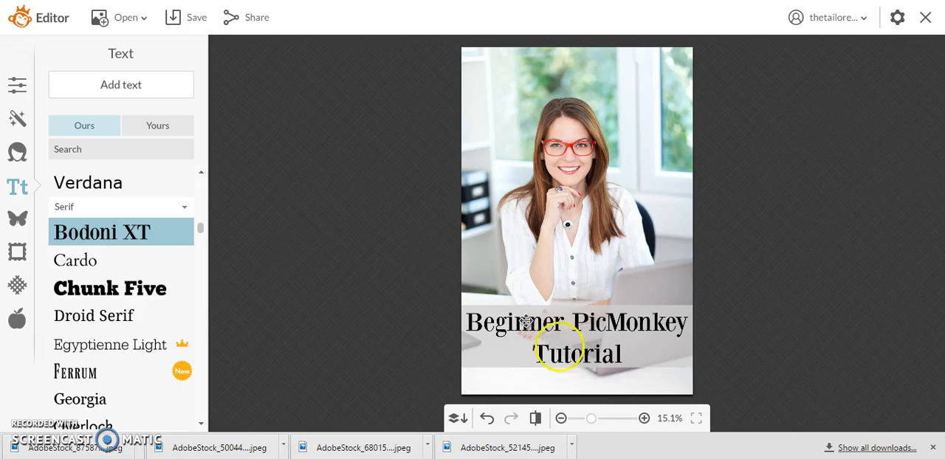
Look through the available frames and textures
left_click(23, 250)
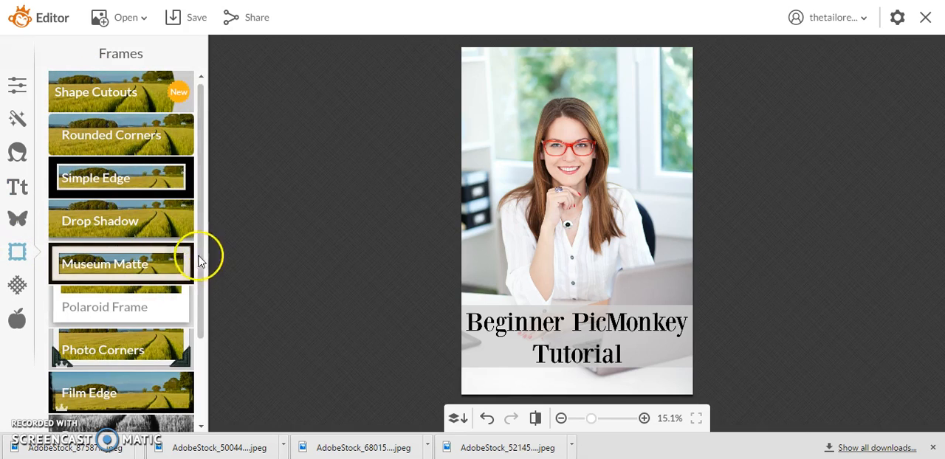
scroll(201, 247, "down", 3)
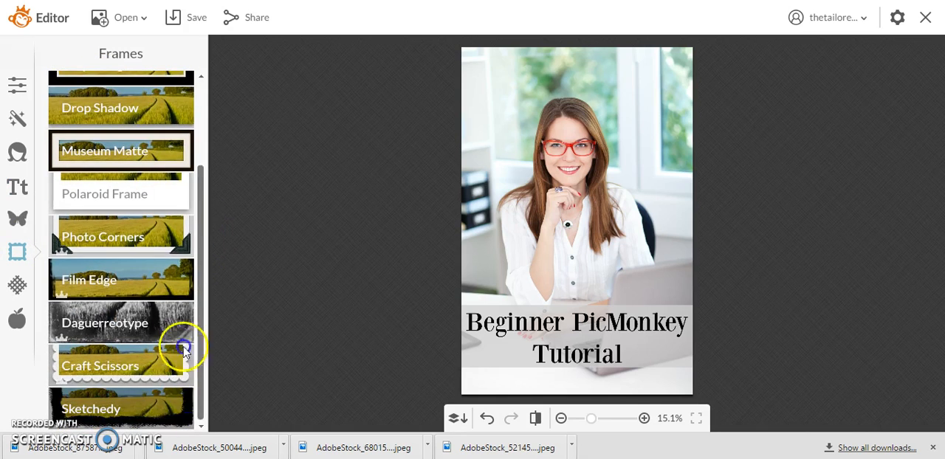
scroll(183, 352, "up", 3)
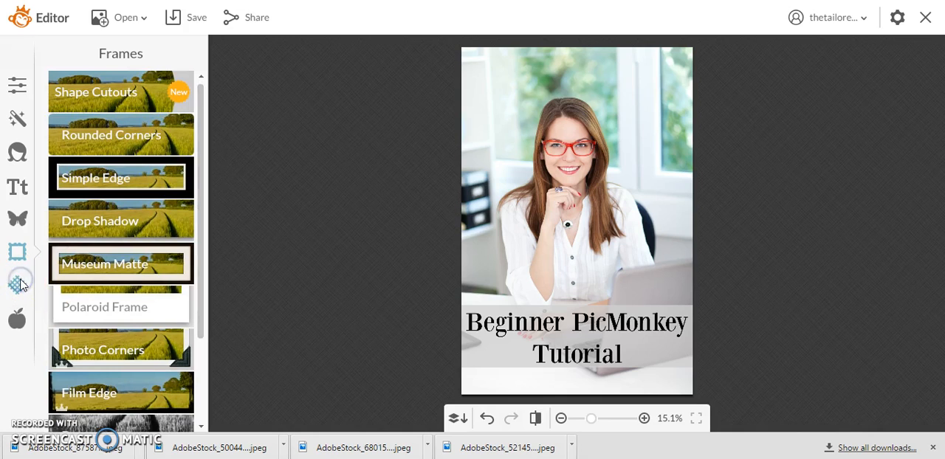
left_click(18, 285)
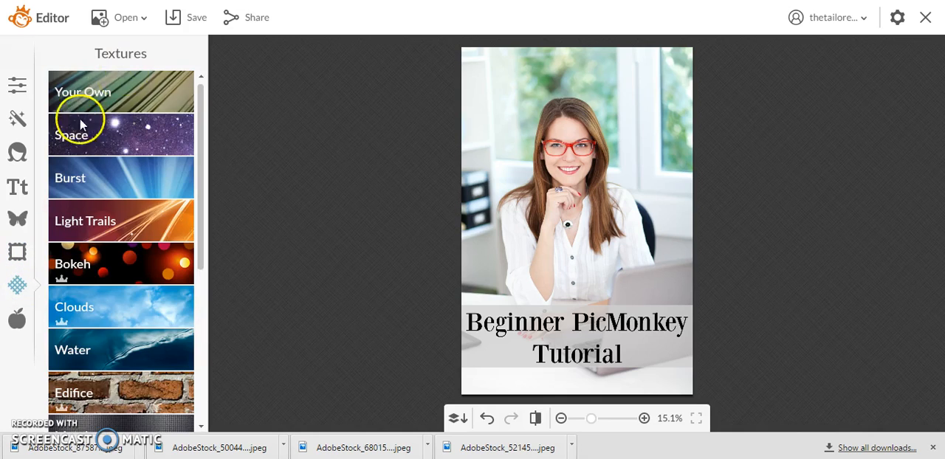
left_click_drag(201, 114, 199, 91)
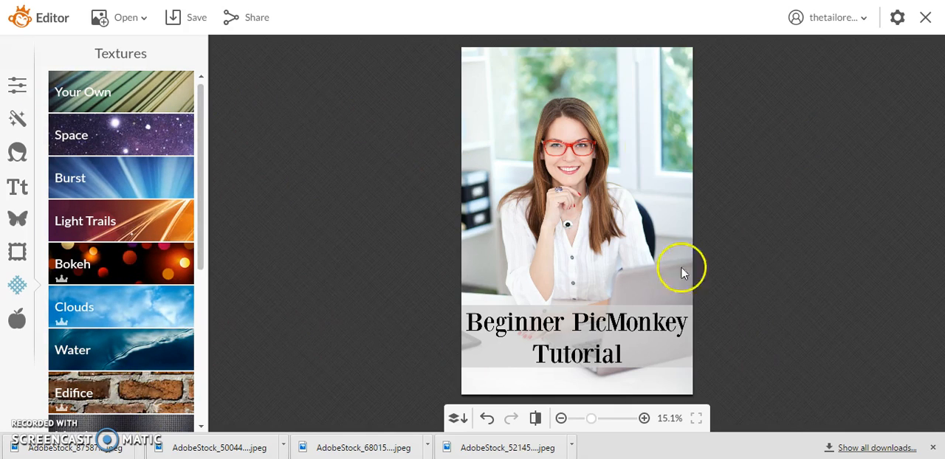
left_click_drag(203, 126, 182, 56)
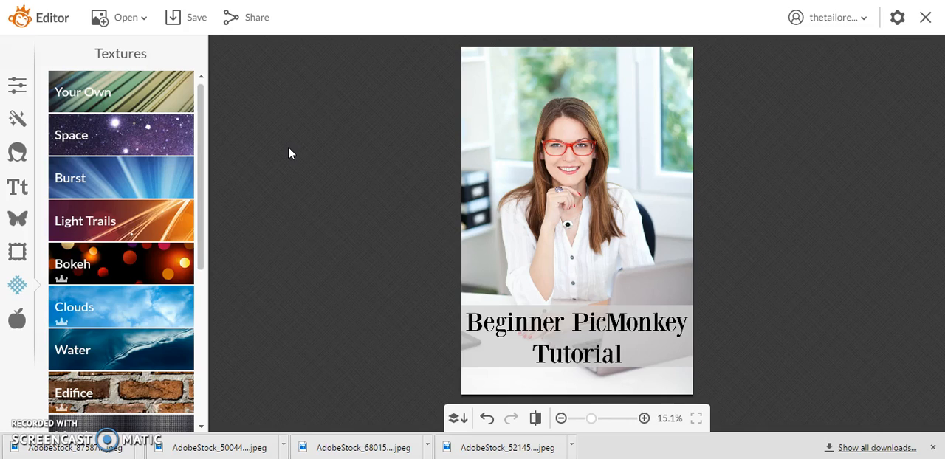
Browse the list of themes, view the contents of the Winterland theme, and return to all themes
left_click(25, 318)
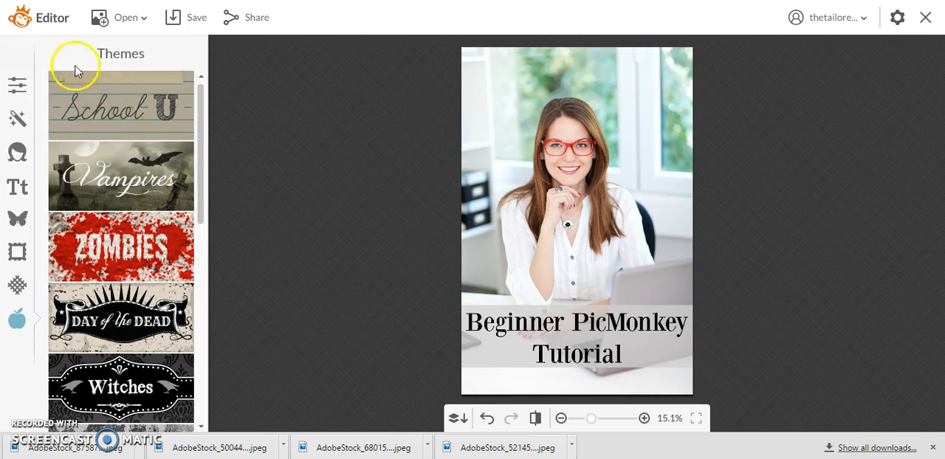
scroll(137, 121, "down", 2)
scroll(143, 329, "down", 4)
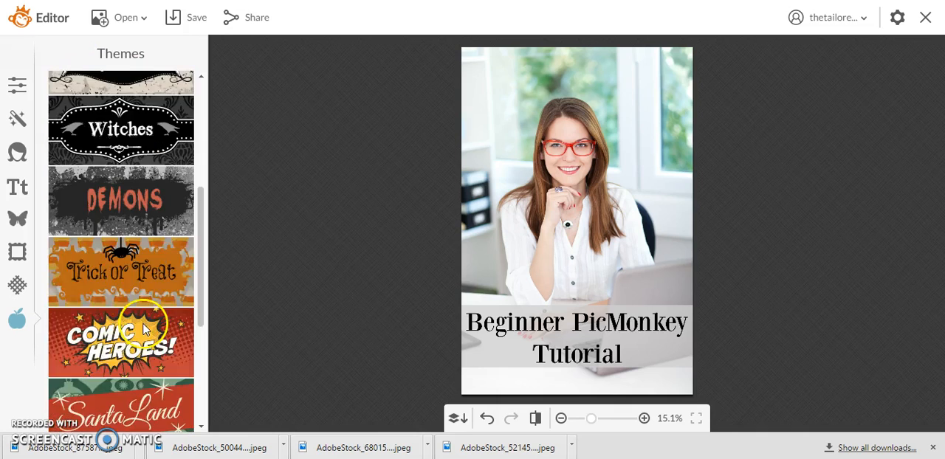
scroll(137, 272, "down", 3)
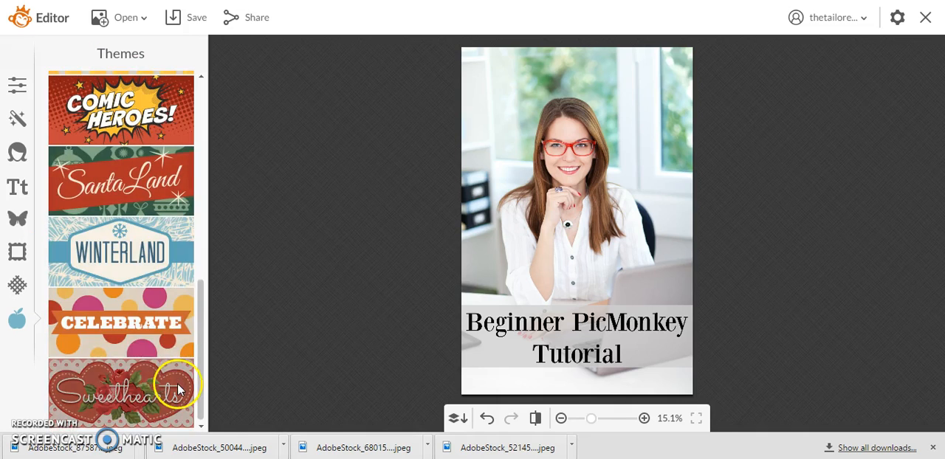
left_click(139, 233)
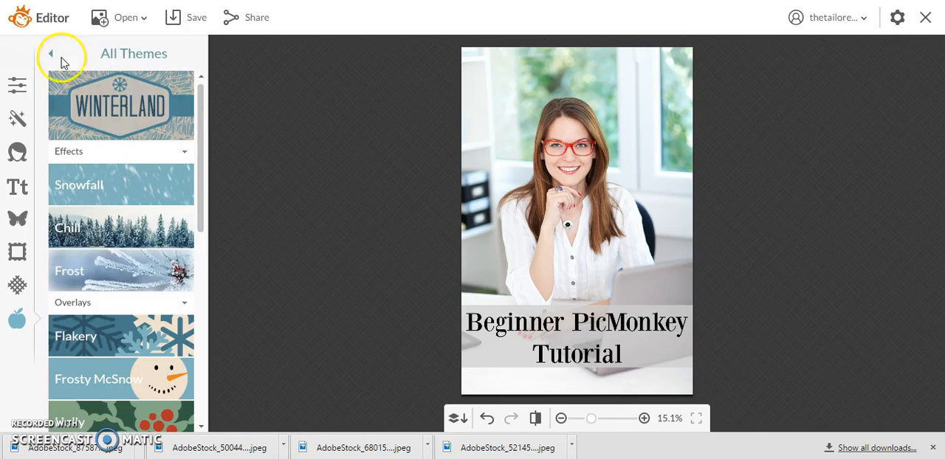
left_click(51, 53)
Open the Santa Land theme and examine its costumes, overlays, Santa Script fonts and Candy Cane Frame options
scroll(147, 258, "down", 6)
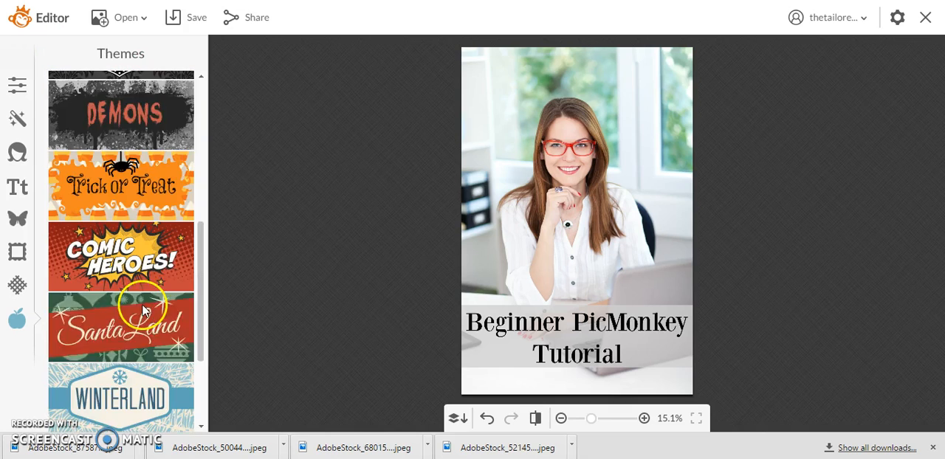
left_click(159, 260)
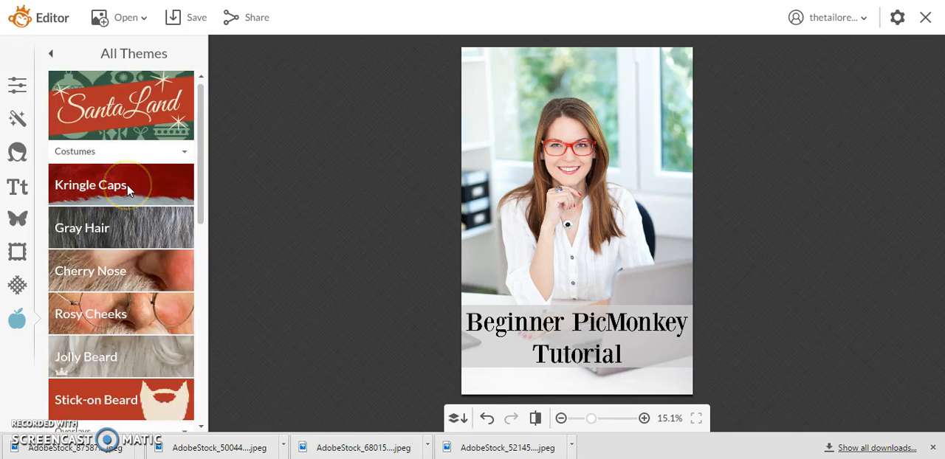
scroll(127, 189, "down", 2)
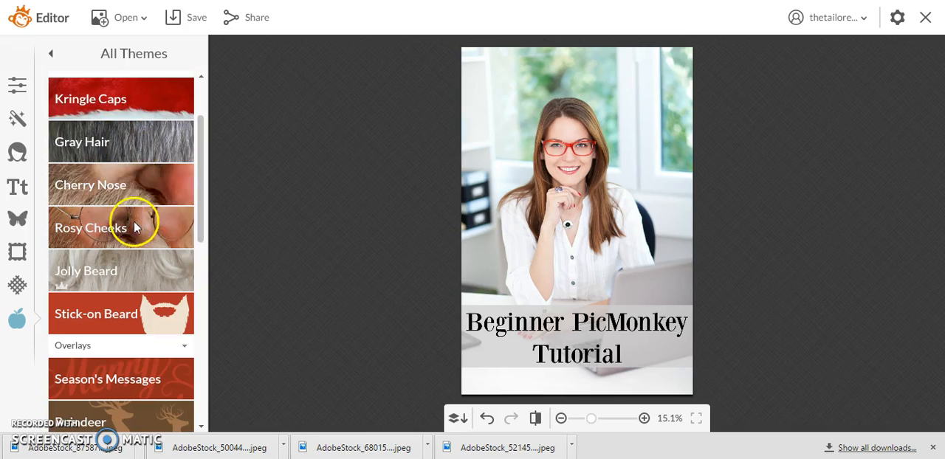
scroll(134, 227, "down", 2)
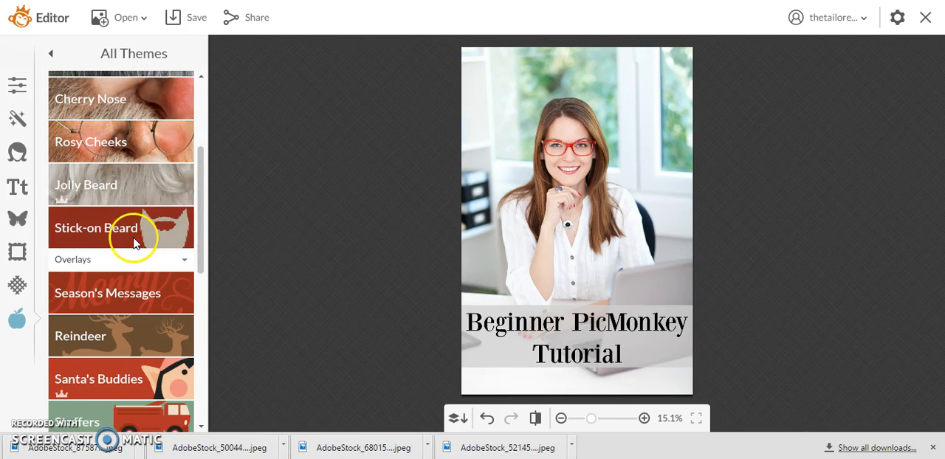
scroll(134, 235, "down", 2)
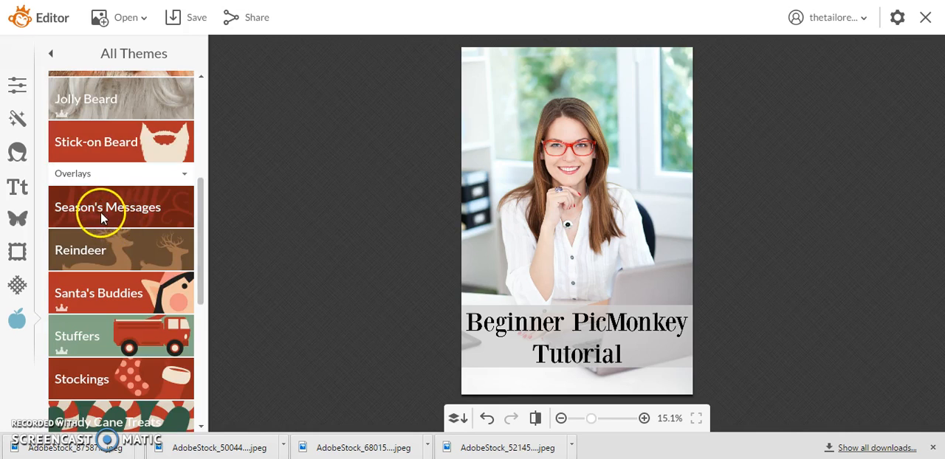
scroll(104, 233, "down", 4)
scroll(104, 234, "down", 3)
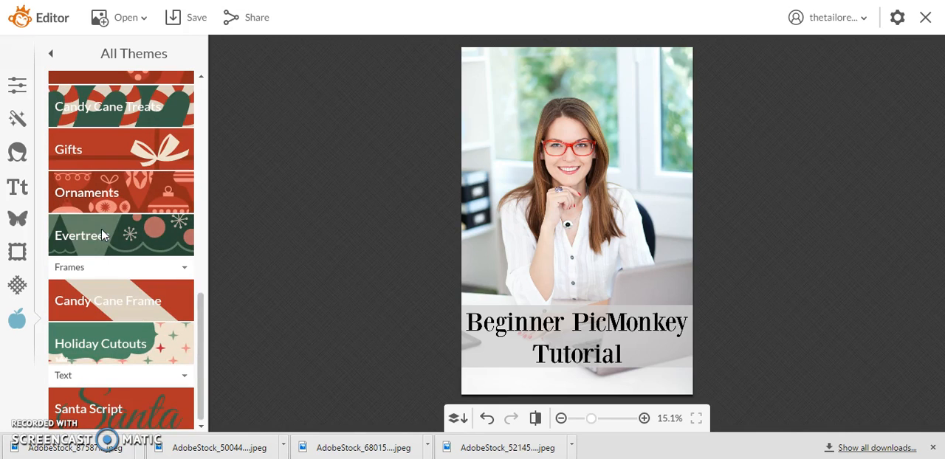
left_click(131, 413)
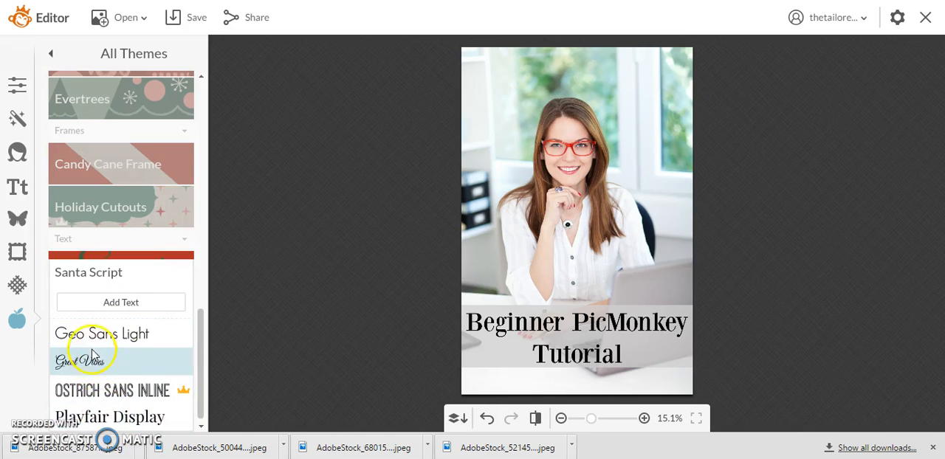
scroll(96, 332, "up", 2)
left_click(105, 270)
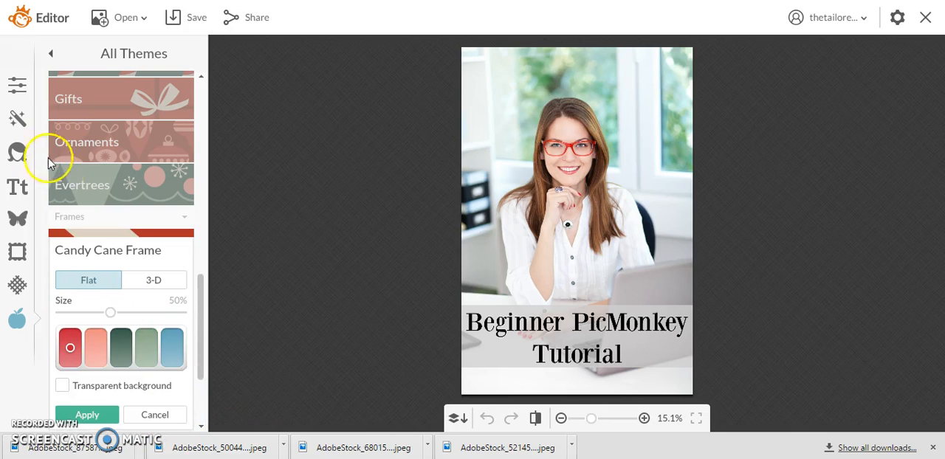
Review the Overlays, Text, Touch Up, Effects and Basic Edits tool sets in turn
left_click(18, 219)
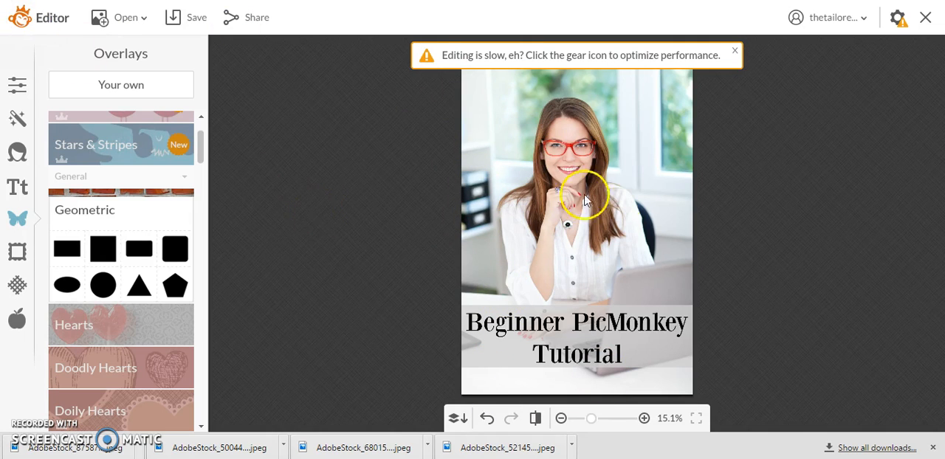
left_click(17, 186)
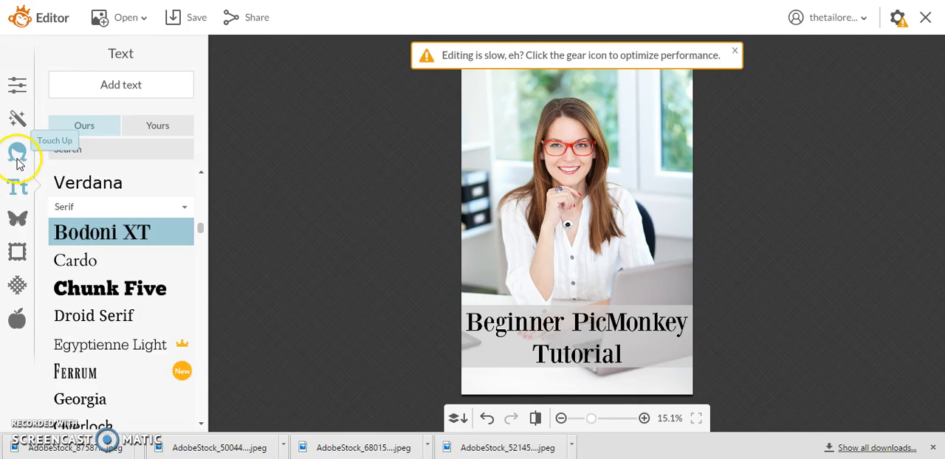
left_click(18, 157)
left_click(17, 118)
left_click(18, 83)
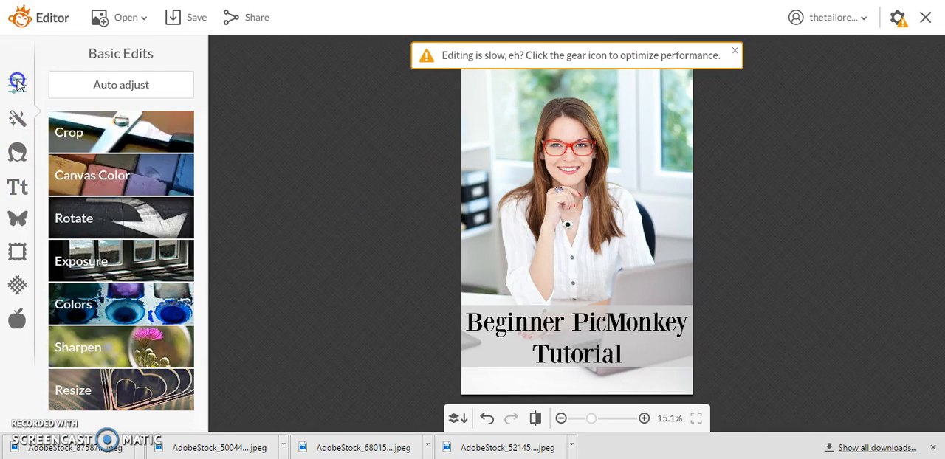